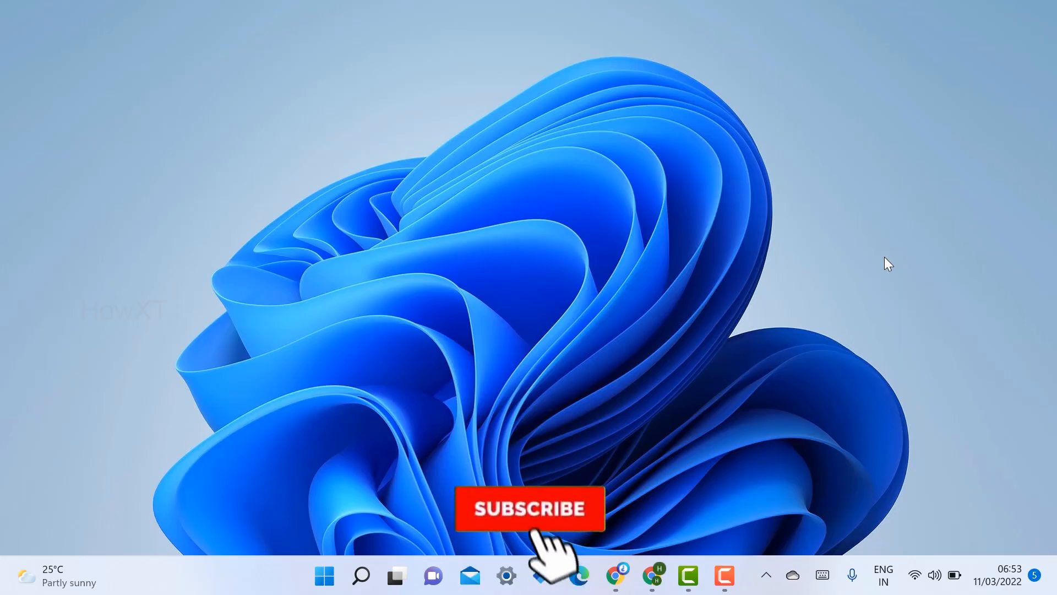
# - Restore the Chrome window from the taskbar, showing the Gmail inbox
pyautogui.click(654, 576)
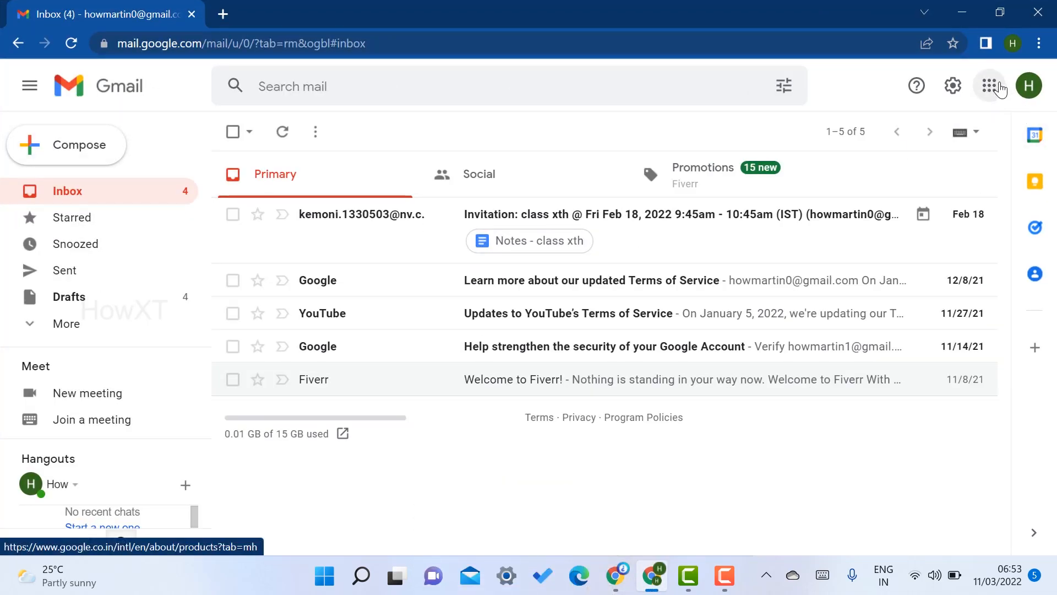
# - Show the Google apps panel from the grid icon to reach Docs, Sheets and Slides
pyautogui.click(995, 86)
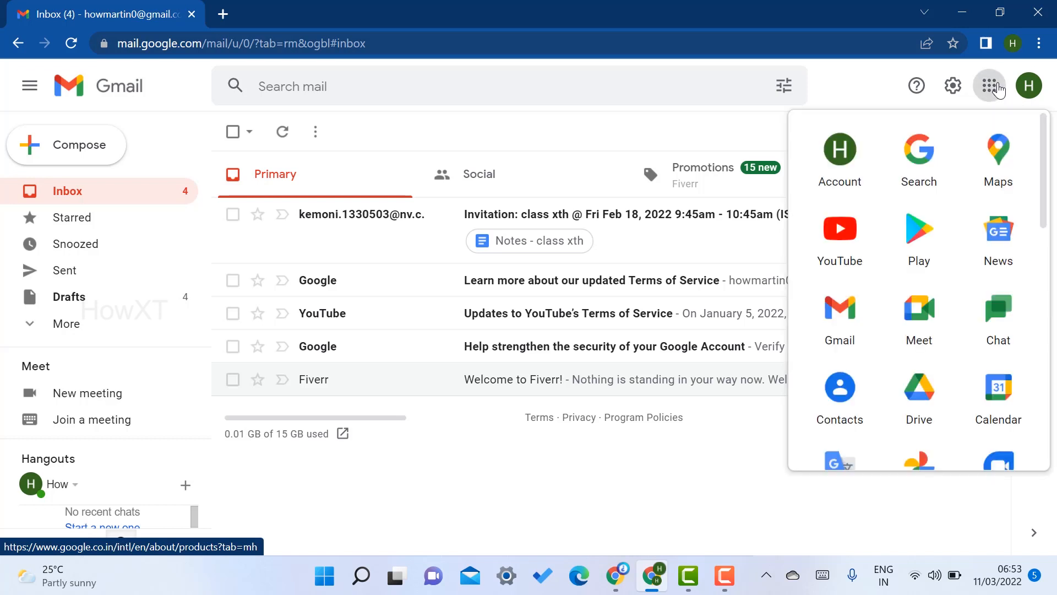
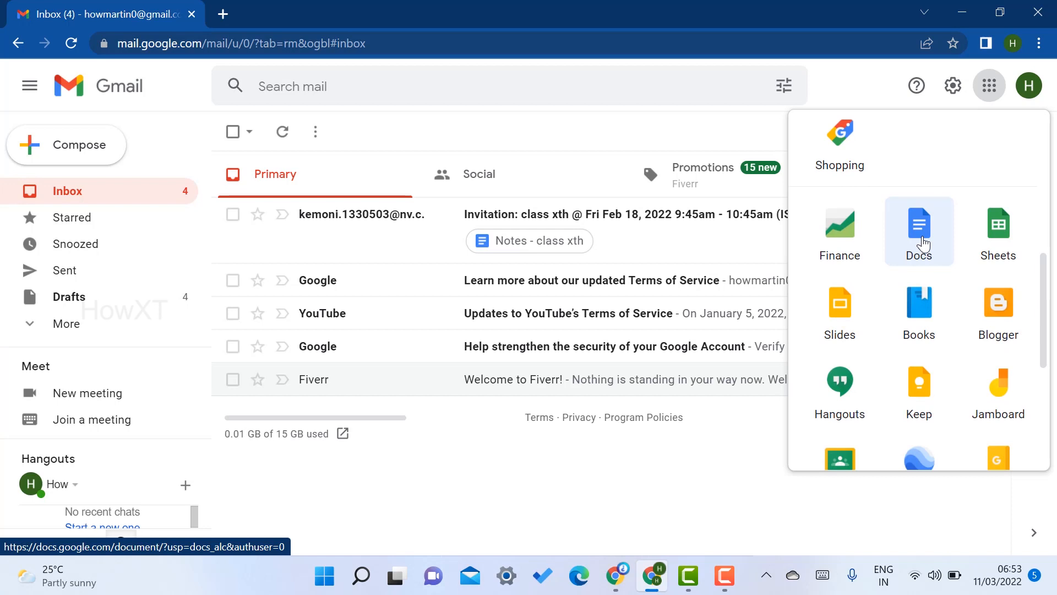
# - Start a new blank Google Docs document with HowXT on the first line and an empty line below
pyautogui.click(924, 241)
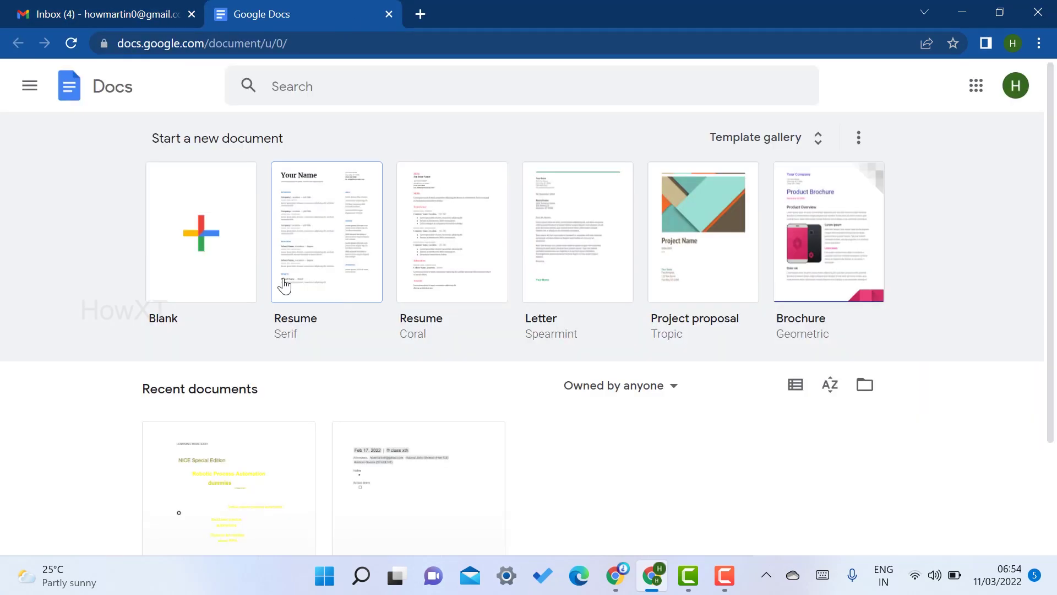
pyautogui.click(198, 223)
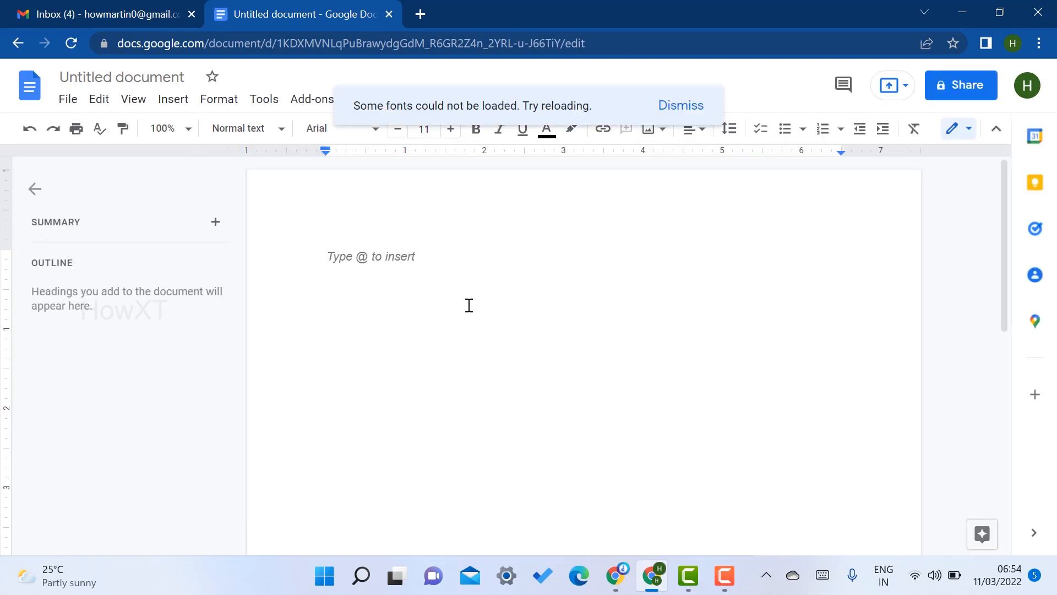
pyautogui.write('HowX')
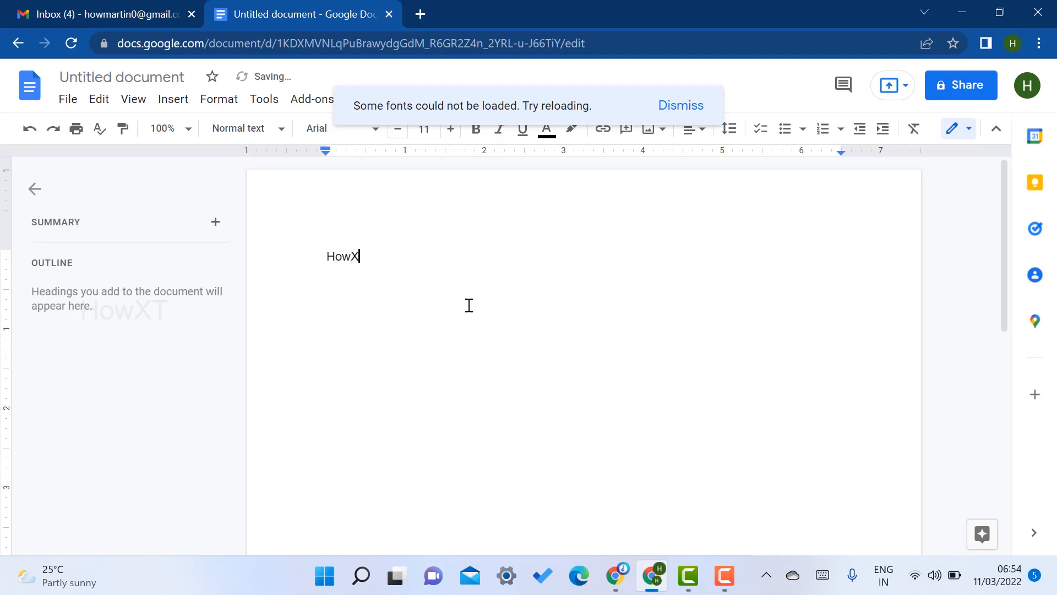
pyautogui.write('T')
pyautogui.press('Return')
pyautogui.press('Return')
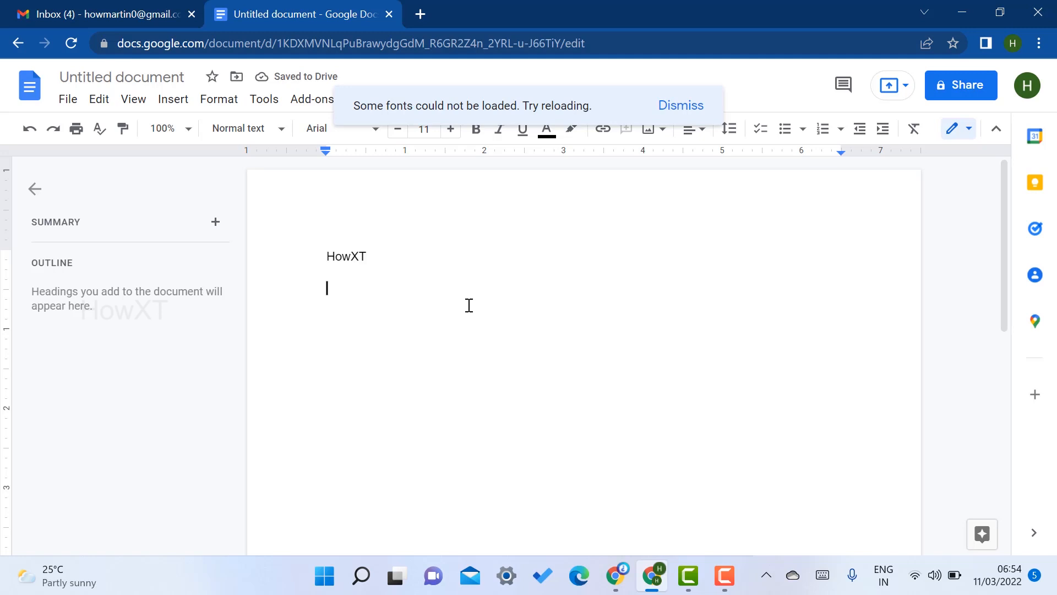
# - Reach the HowXT channel page on YouTube in a new browser tab
pyautogui.click(421, 11)
pyautogui.write('y')
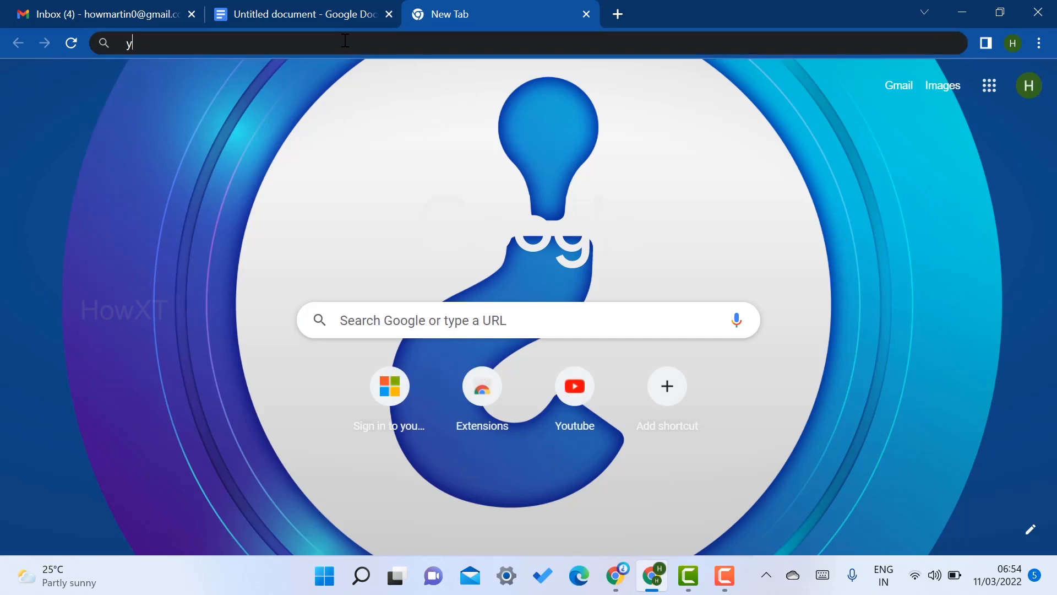
pyautogui.write('outub')
pyautogui.press('Return')
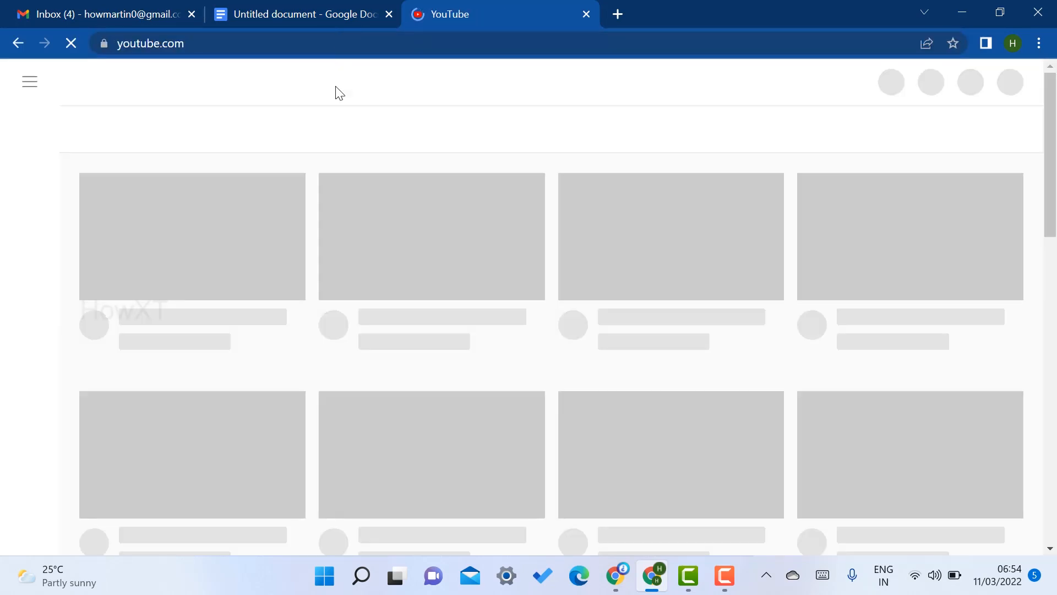
pyautogui.click(318, 82)
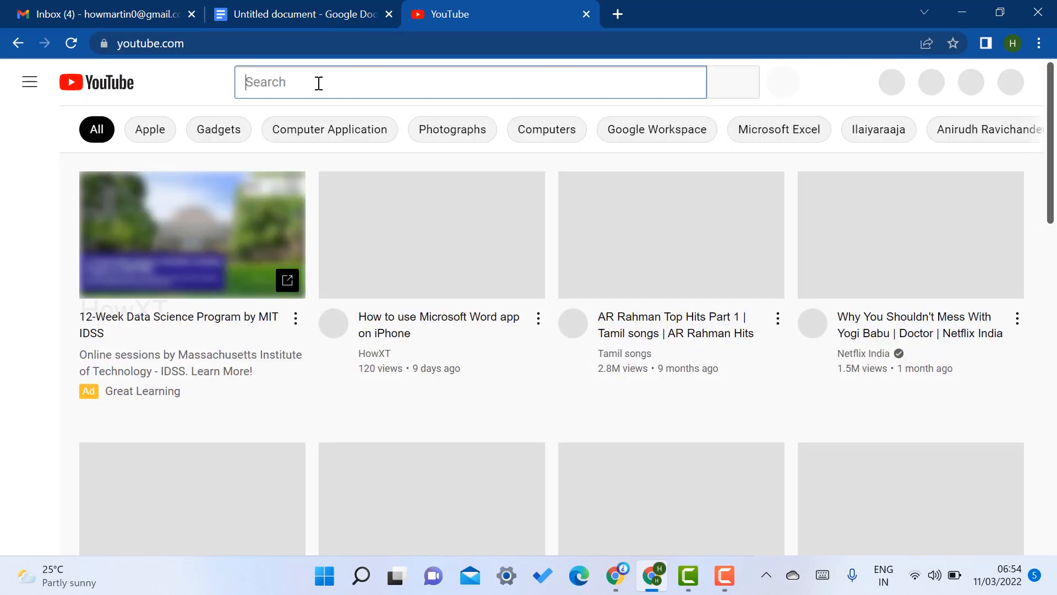
pyautogui.write('ho')
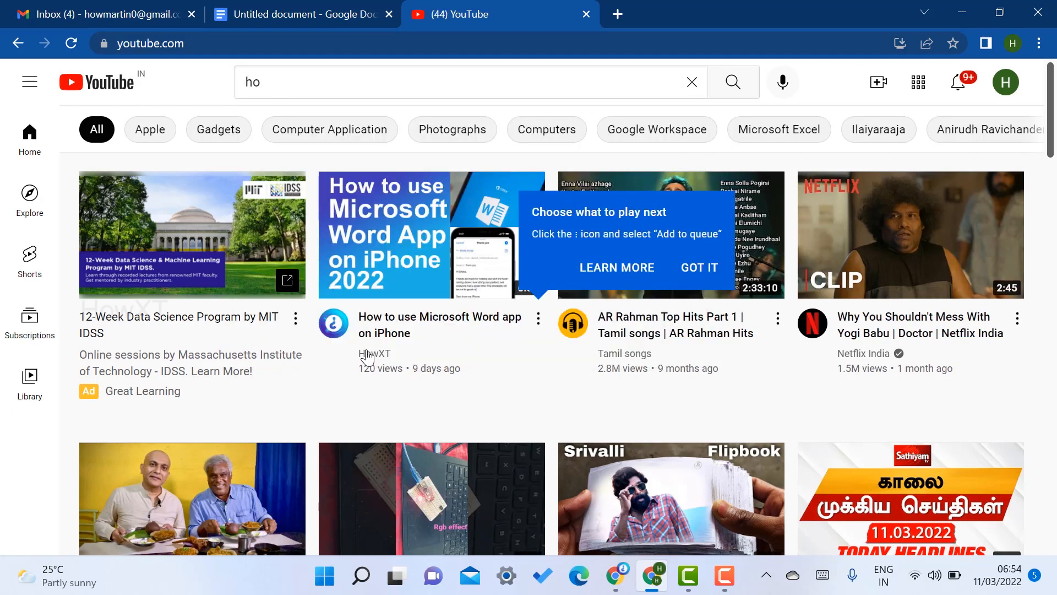
pyautogui.click(374, 353)
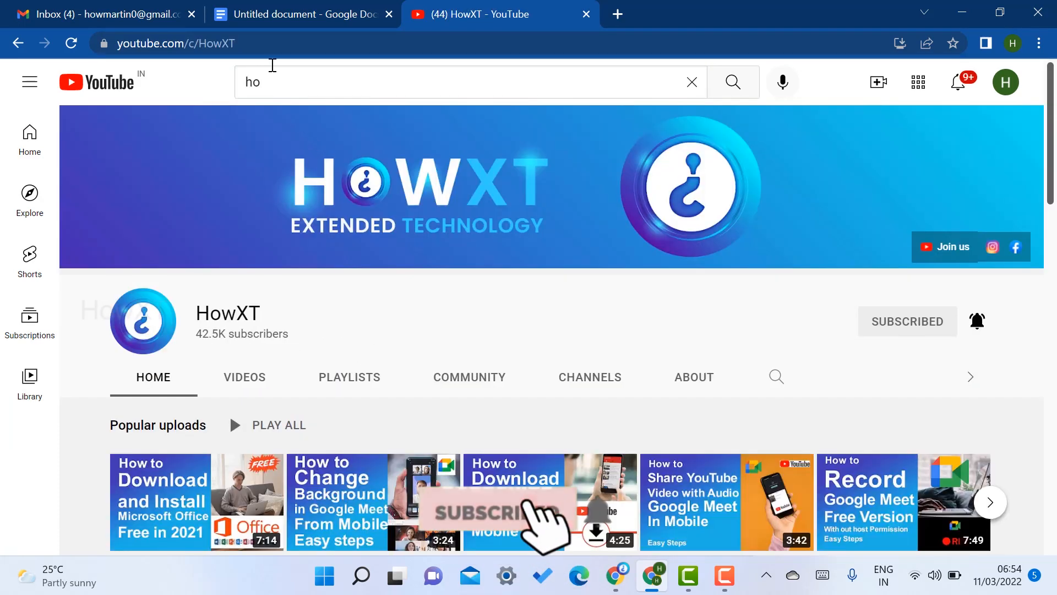
# - Copy the HowXT channel's web address from the address bar
pyautogui.click(255, 43)
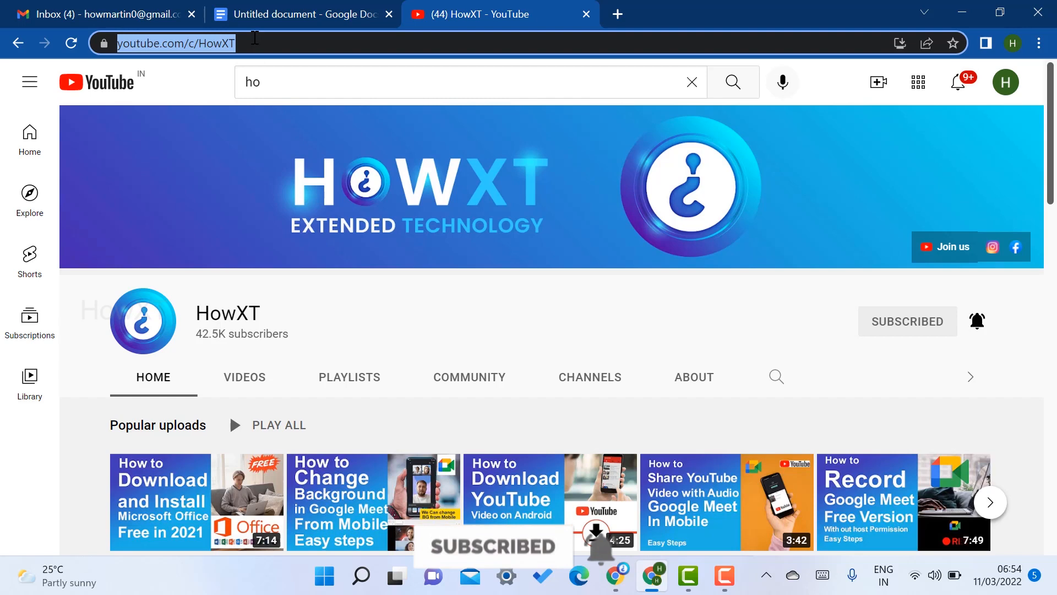
pyautogui.rightClick(183, 42)
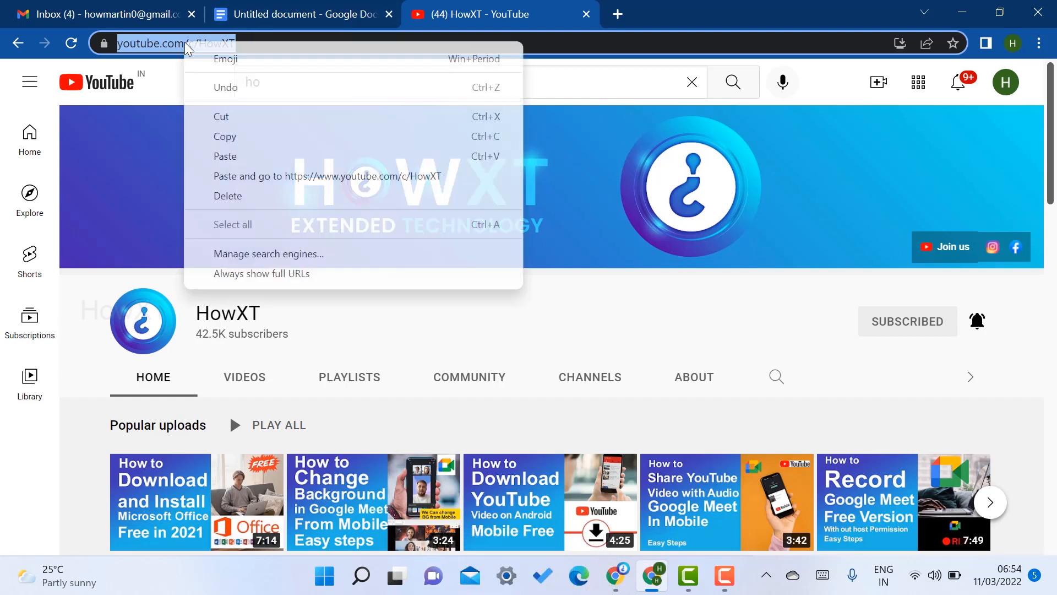
pyautogui.click(235, 135)
# - Paste the HowXT YouTube channel URL on the line under HowXT and add an empty line
pyautogui.click(298, 14)
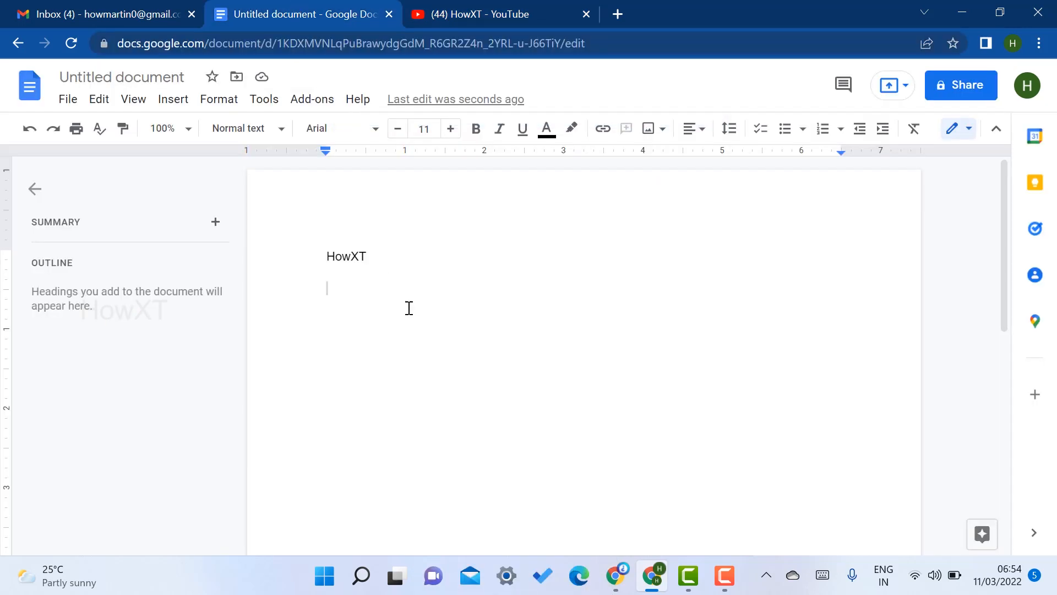
pyautogui.write('https://www.youtube.com/c/HowXT')
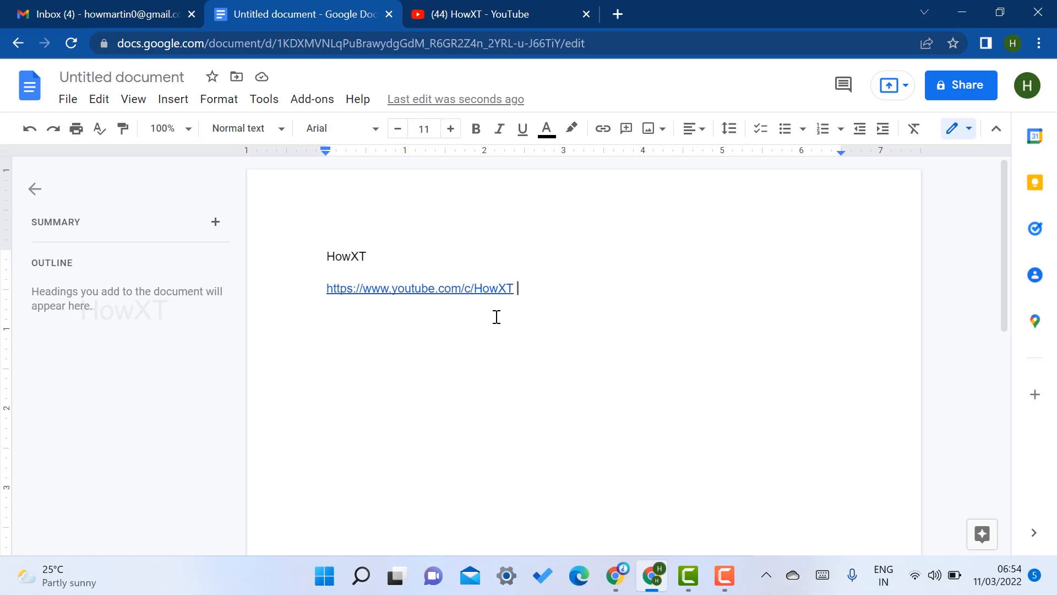
pyautogui.press('Return')
# - Reach the Google homepage in a new tab and select its address for copying
pyautogui.click(617, 13)
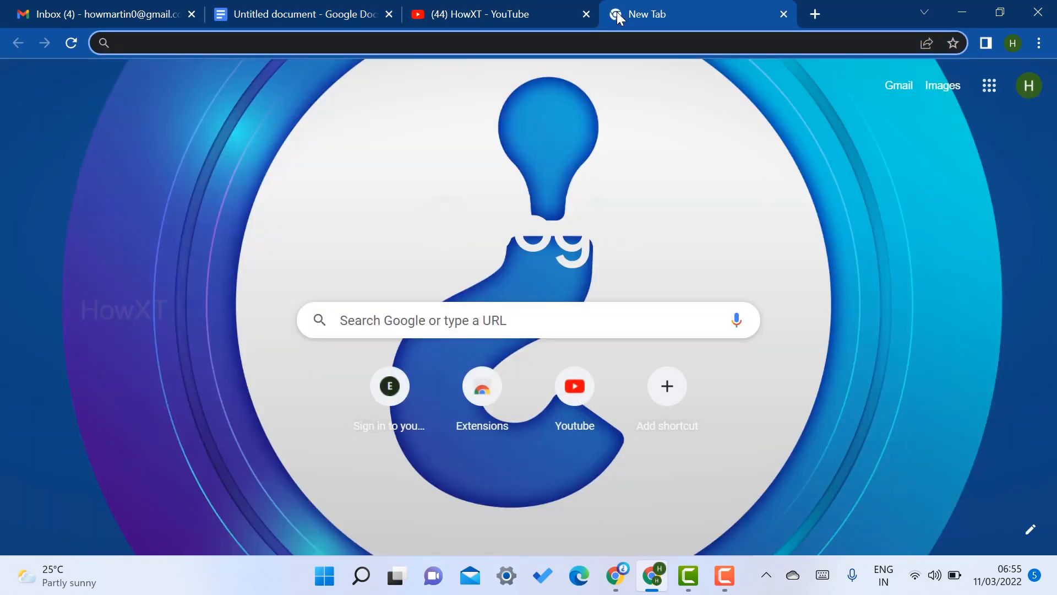
pyautogui.write('google')
pyautogui.press('Return')
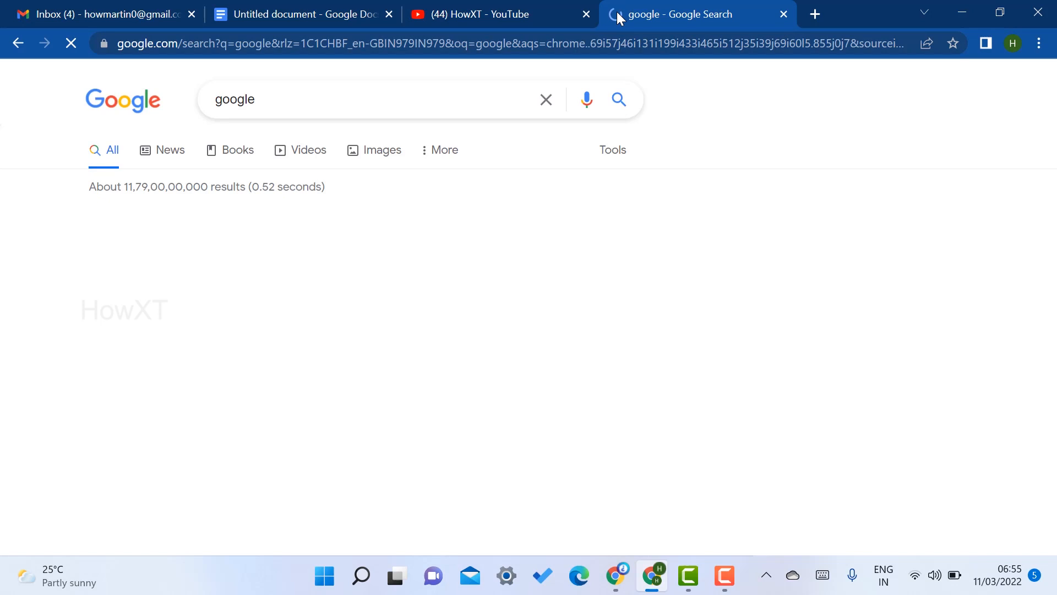
pyautogui.click(123, 99)
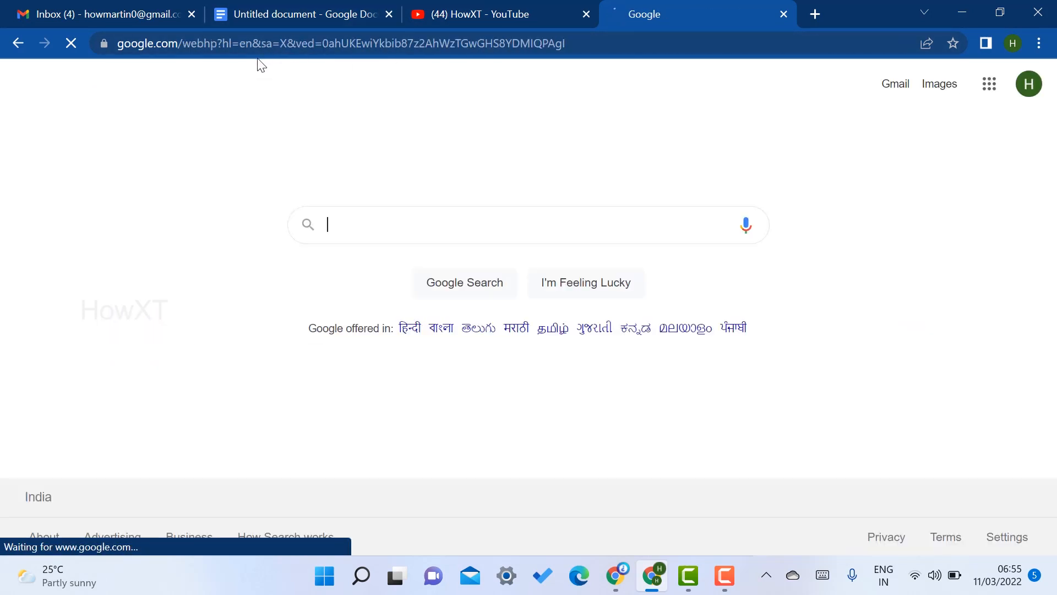
pyautogui.click(466, 43)
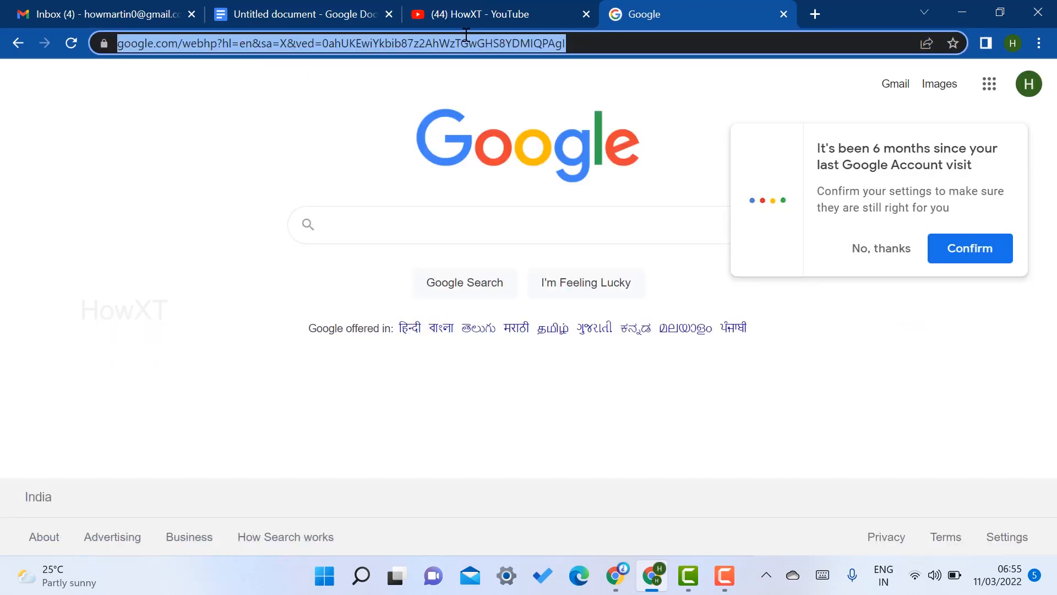
# - Paste the Google homepage URL below the YouTube link and add two empty lines
pyautogui.click(377, 14)
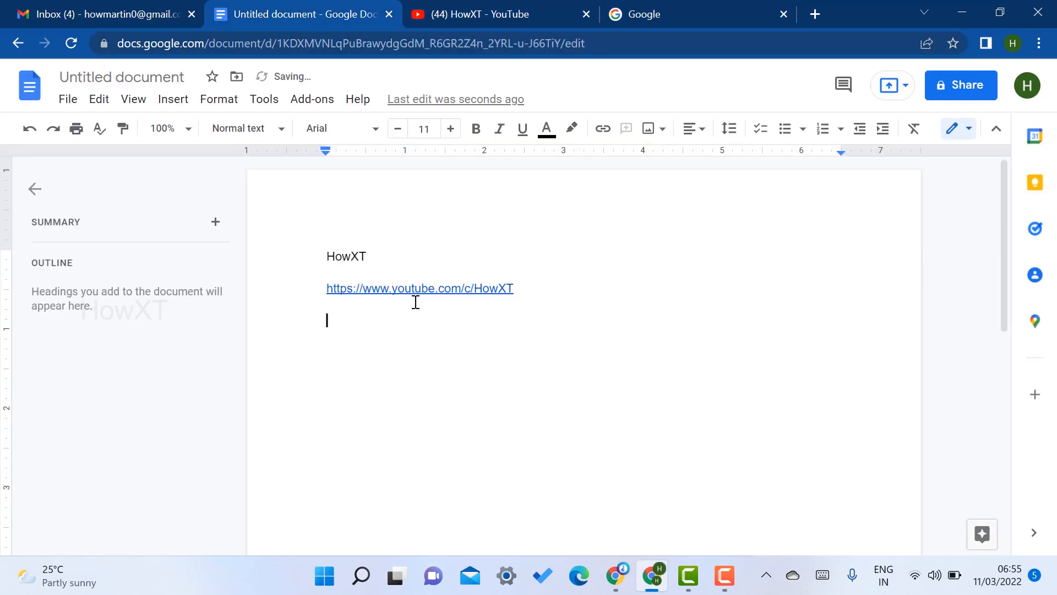
pyautogui.write('https://www.google.com/webhp?hl=en&sa=X&ved=0ahUKEwiYkbib87z2AhWzTGwGHS8YDMIQPAgI')
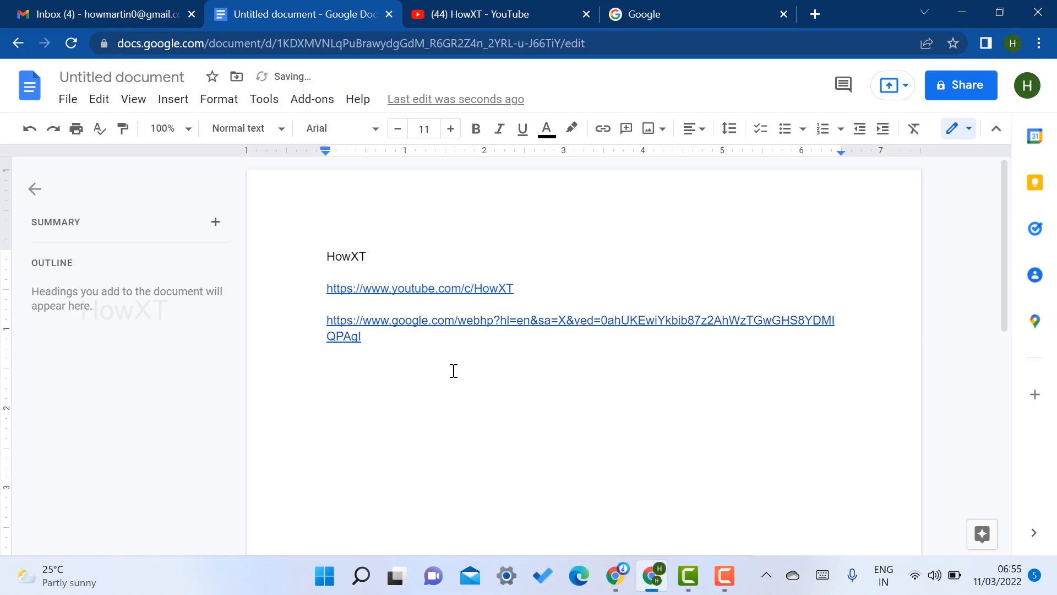
pyautogui.press('Return')
pyautogui.press('Return')
pyautogui.click(684, 10)
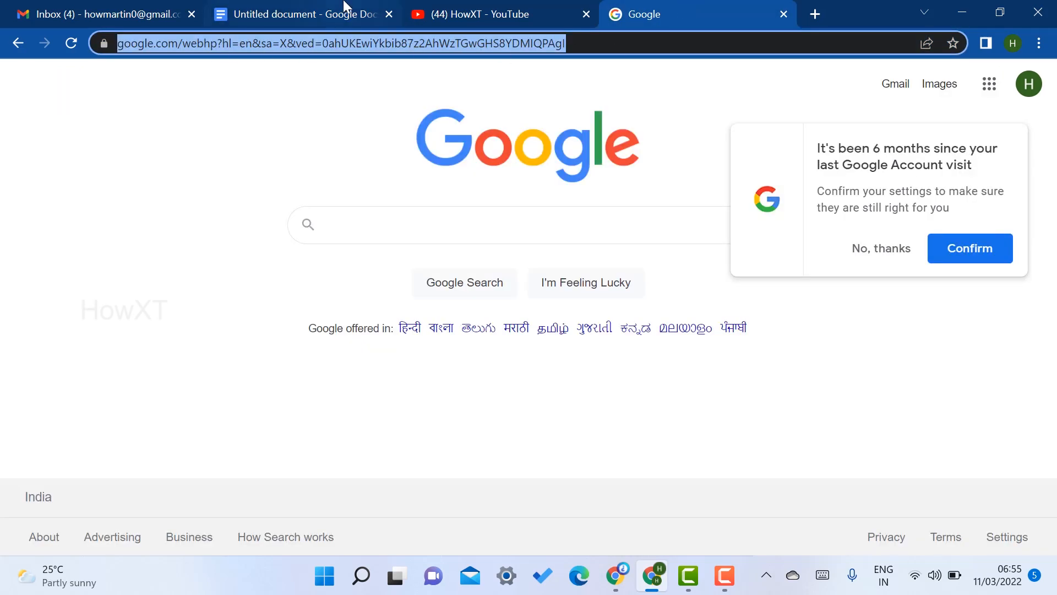
pyautogui.click(331, 14)
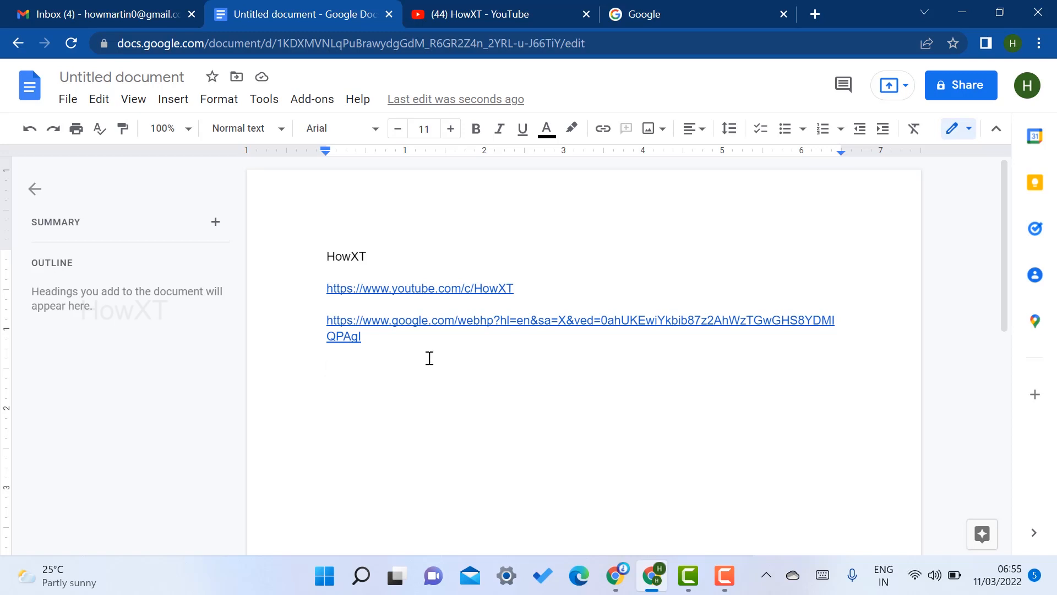
# - Begin an inserted link with display text Click Here to know more
pyautogui.click(604, 129)
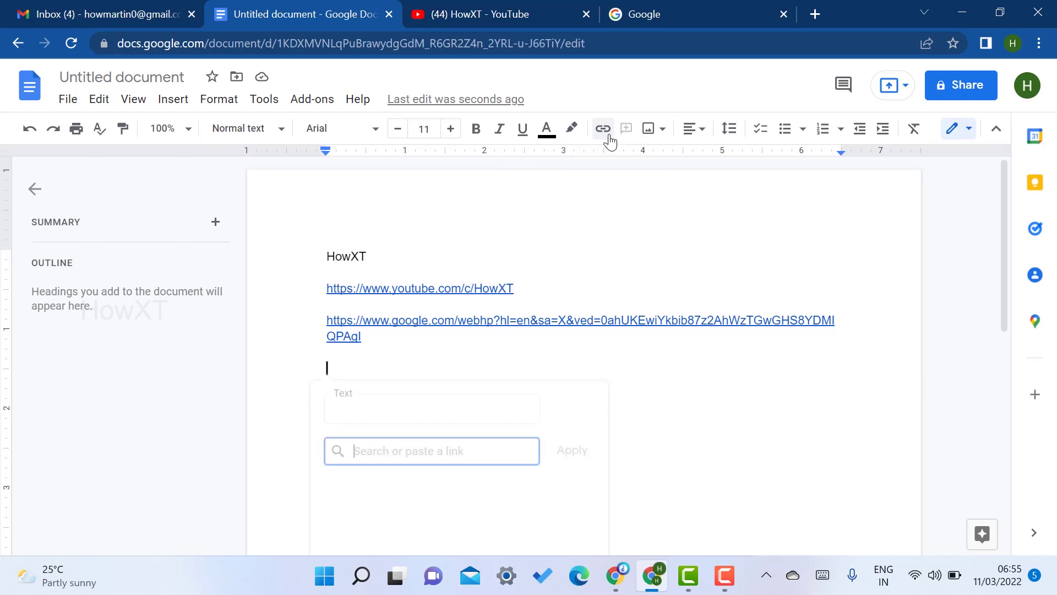
pyautogui.click(410, 416)
pyautogui.write('ck ')
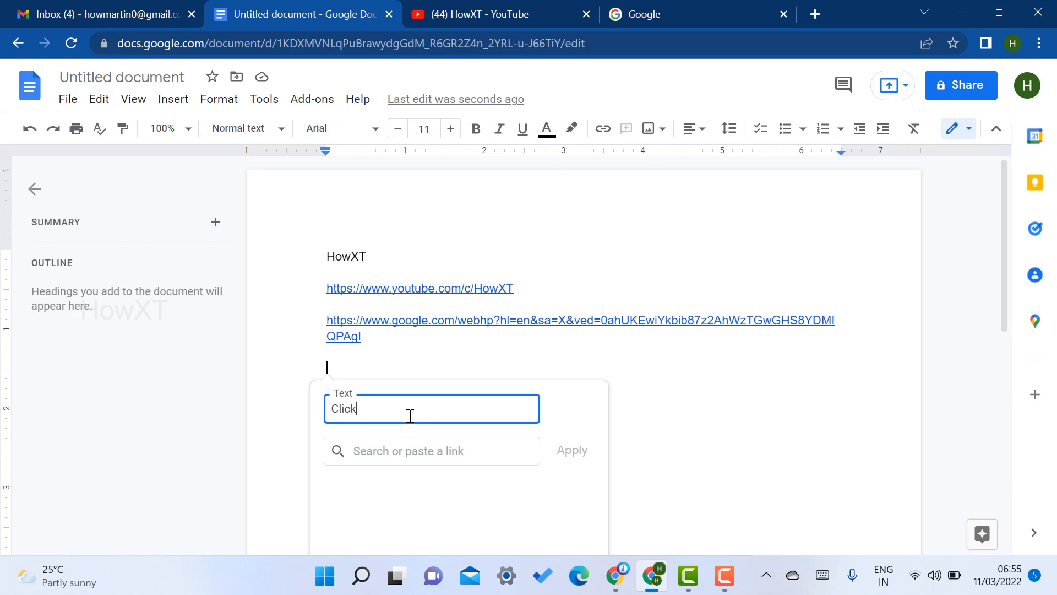
pyautogui.write('Here')
pyautogui.write(' to know more')
pyautogui.click(380, 449)
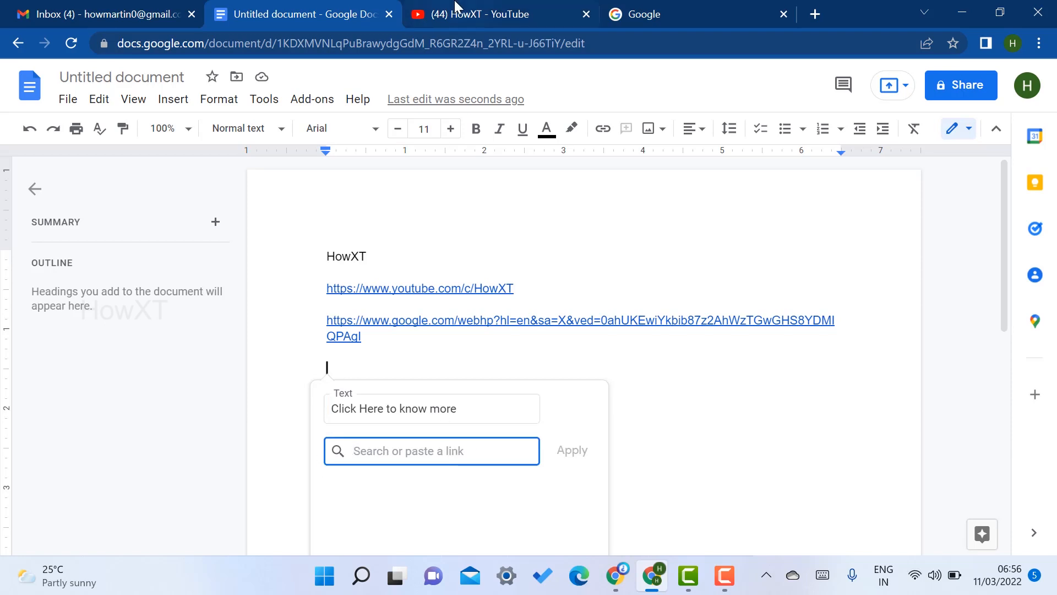
# - Link Click Here to know more to the copied HowXT YouTube channel address and apply it
pyautogui.click(467, 14)
pyautogui.click(257, 43)
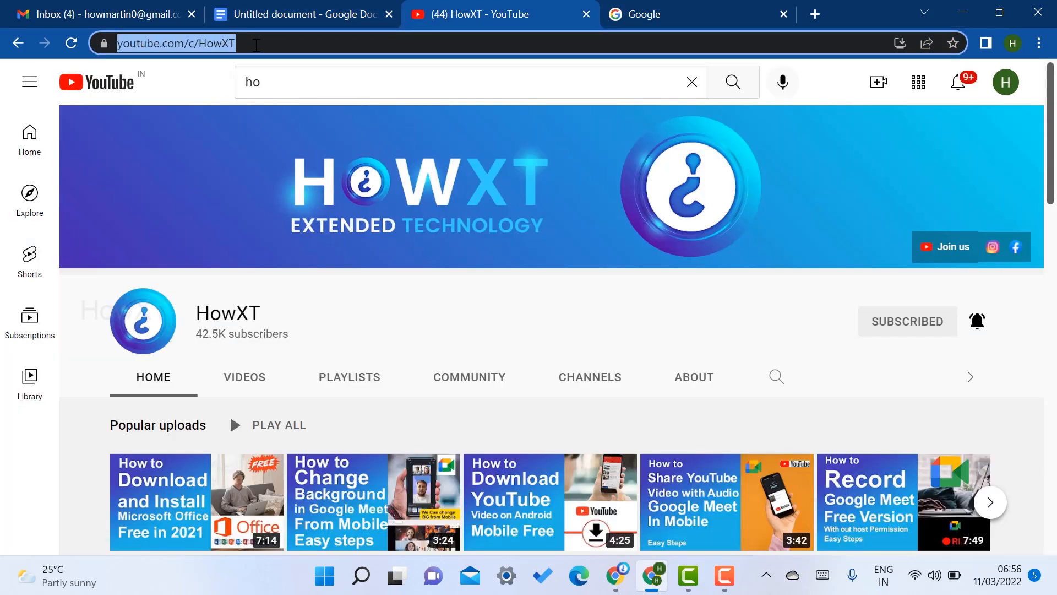
pyautogui.hotkey('ctrl', 'c')
pyautogui.click(272, 14)
pyautogui.click(422, 451)
pyautogui.hotkey('ctrl', 'v')
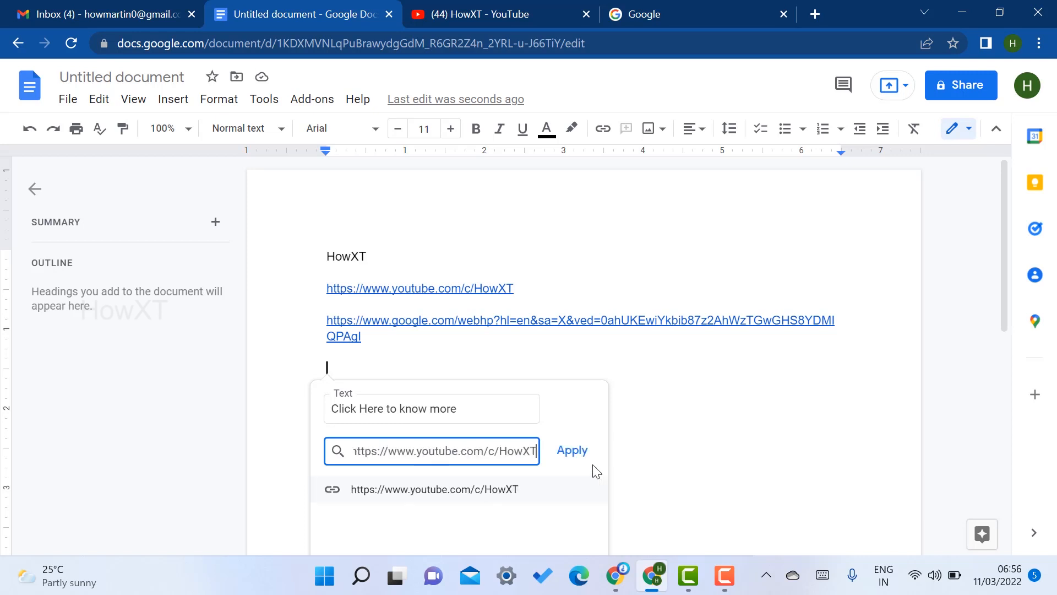
pyautogui.click(572, 450)
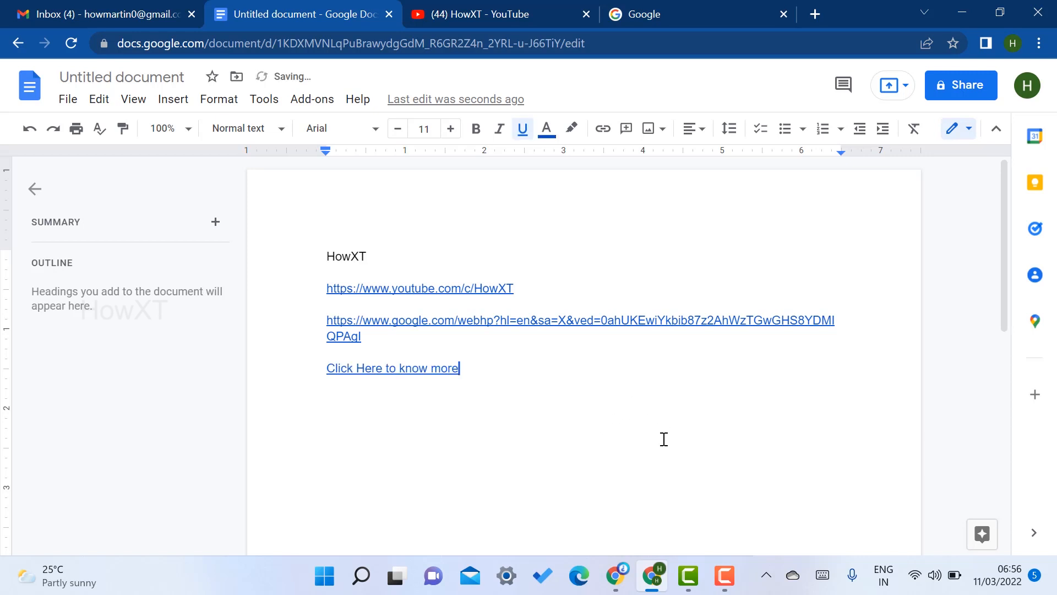
# - Verify the Click Here to know more link opens the HowXT YouTube channel
pyautogui.click(417, 367)
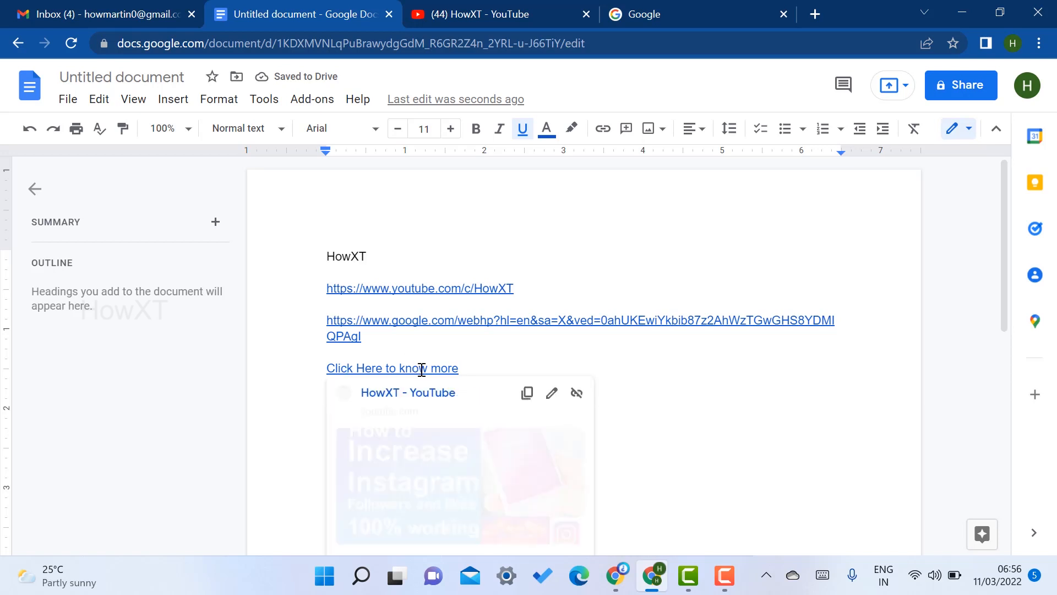
pyautogui.click(425, 393)
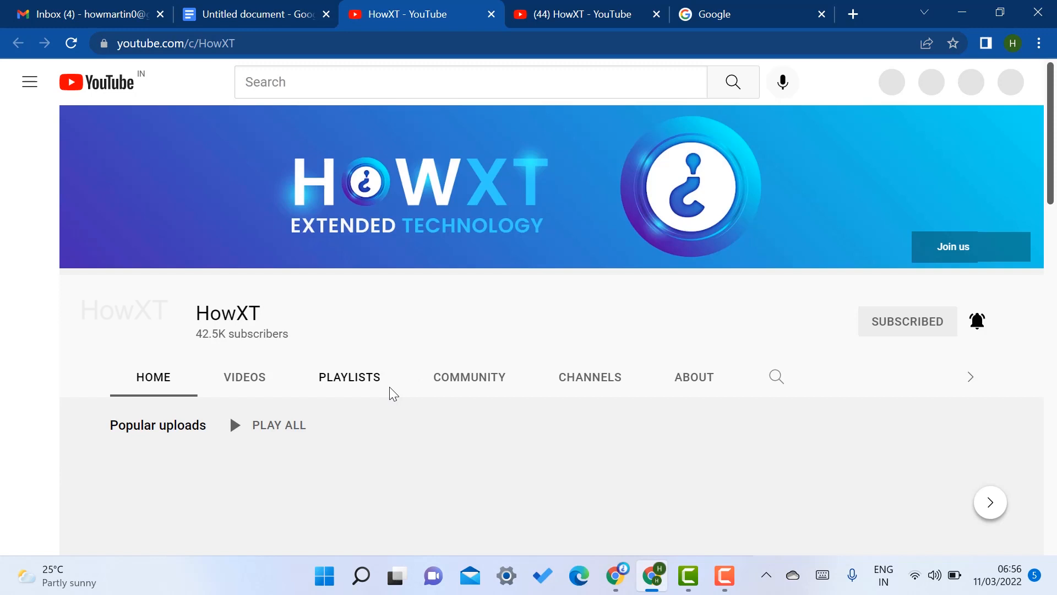
pyautogui.click(256, 14)
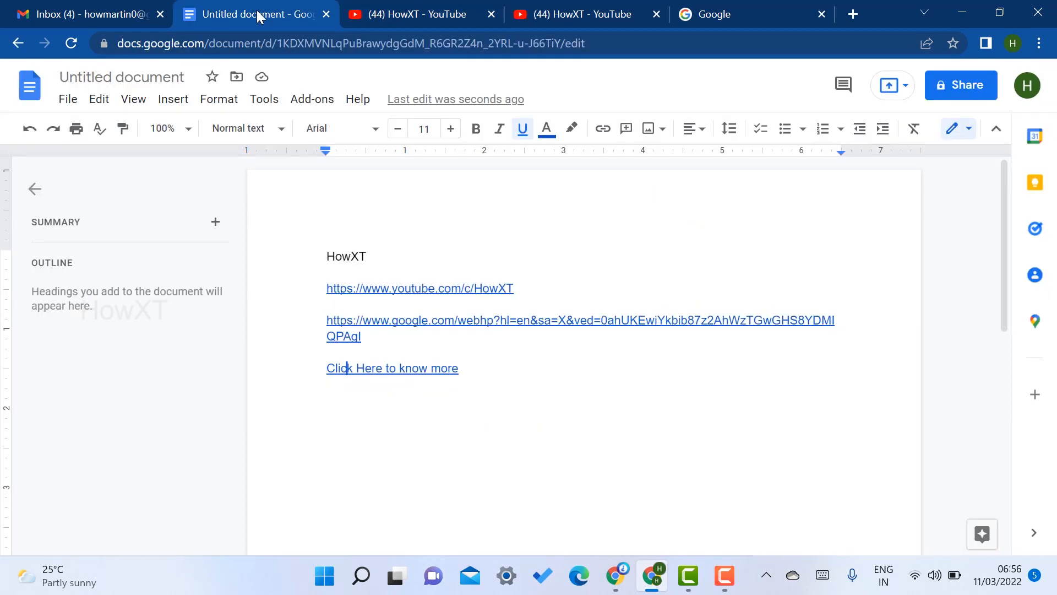
# - Verify the Google link opens its page, then return to the end of Click Here to know more
pyautogui.click(475, 321)
pyautogui.click(450, 361)
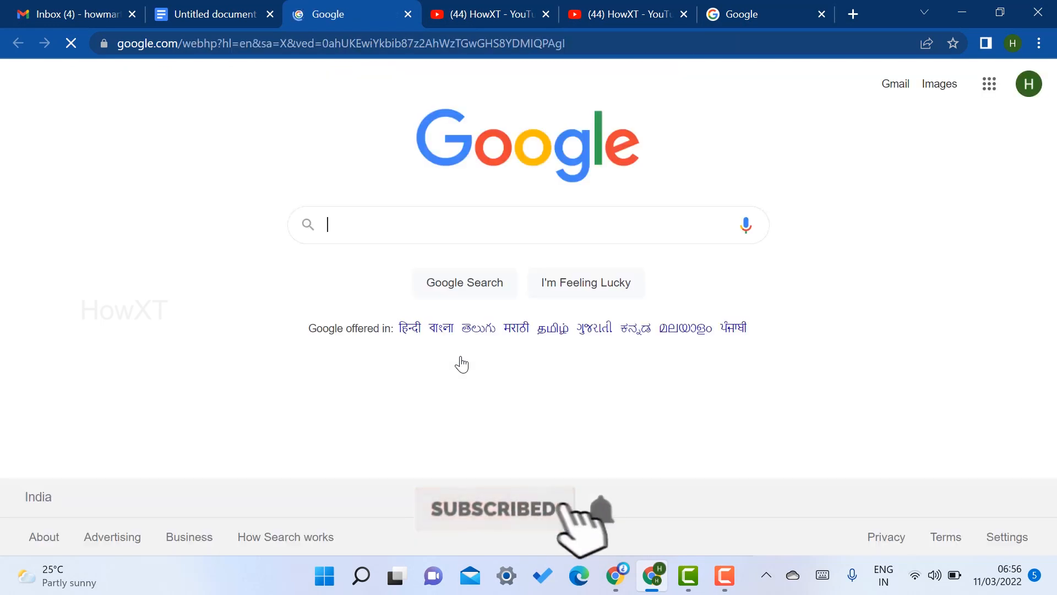
pyautogui.click(248, 15)
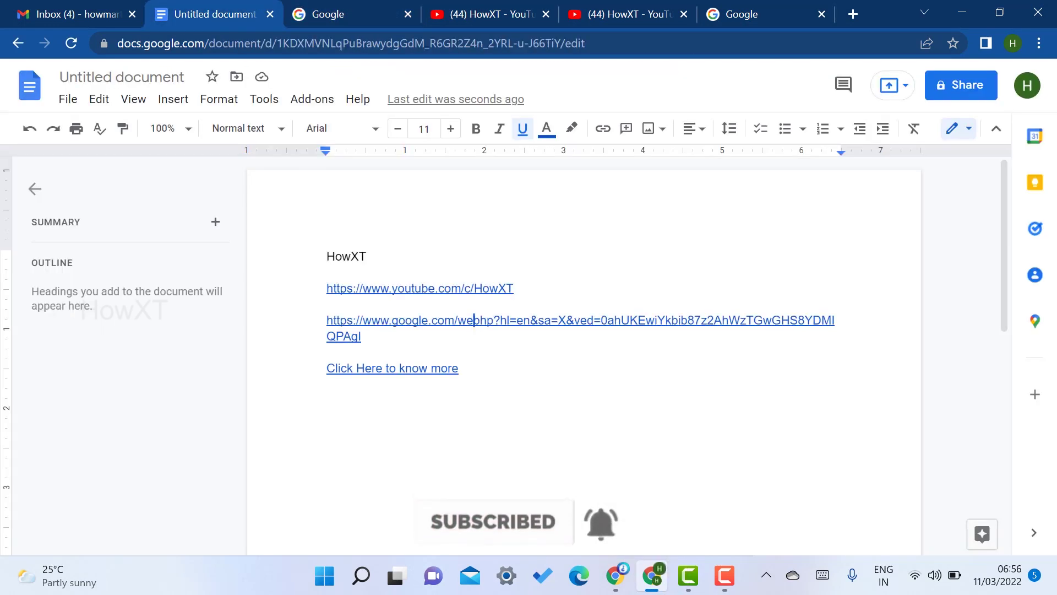
pyautogui.click(491, 377)
# - Add a new line reading Click, correcting mistyped letters
pyautogui.press('Return')
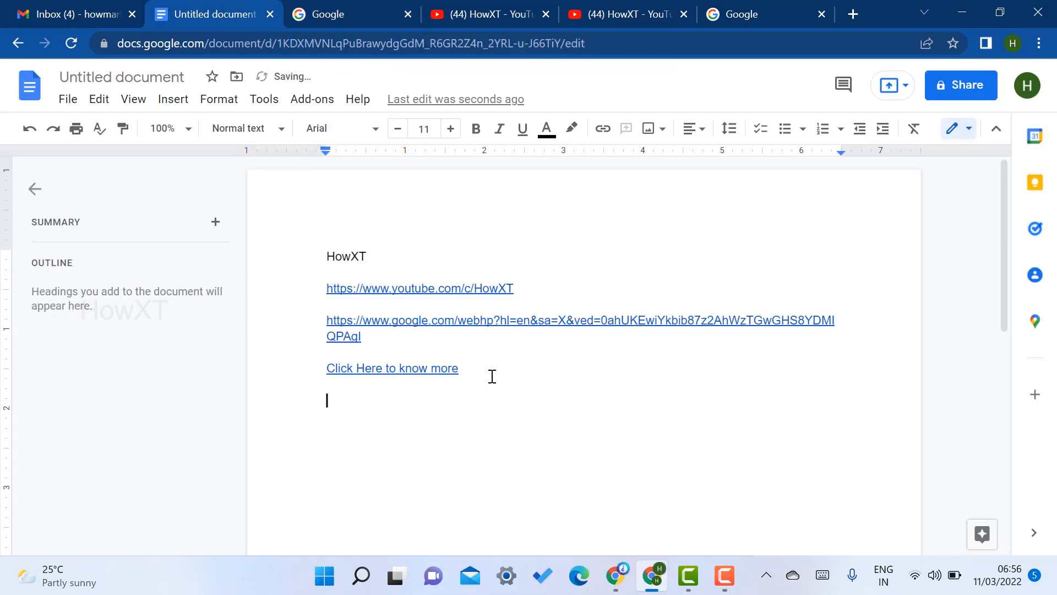
pyautogui.write('Clck')
pyautogui.press('BackSpace')
pyautogui.press('BackSpace')
pyautogui.write('ck')
pyautogui.press('BackSpace')
pyautogui.press('BackSpace')
pyautogui.press('BackSpace')
pyautogui.write('ick')
# - Insert the word here after Click as a link to the HowXT YouTube channel
pyautogui.click(603, 129)
pyautogui.click(406, 435)
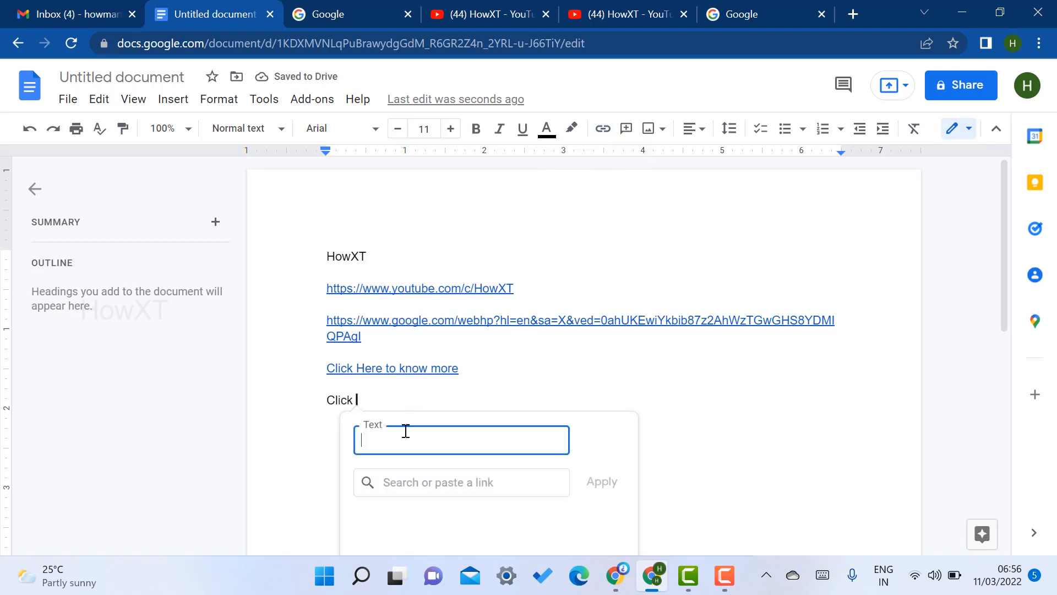
pyautogui.write('here')
pyautogui.click(414, 482)
pyautogui.hotkey('ctrl', 'v')
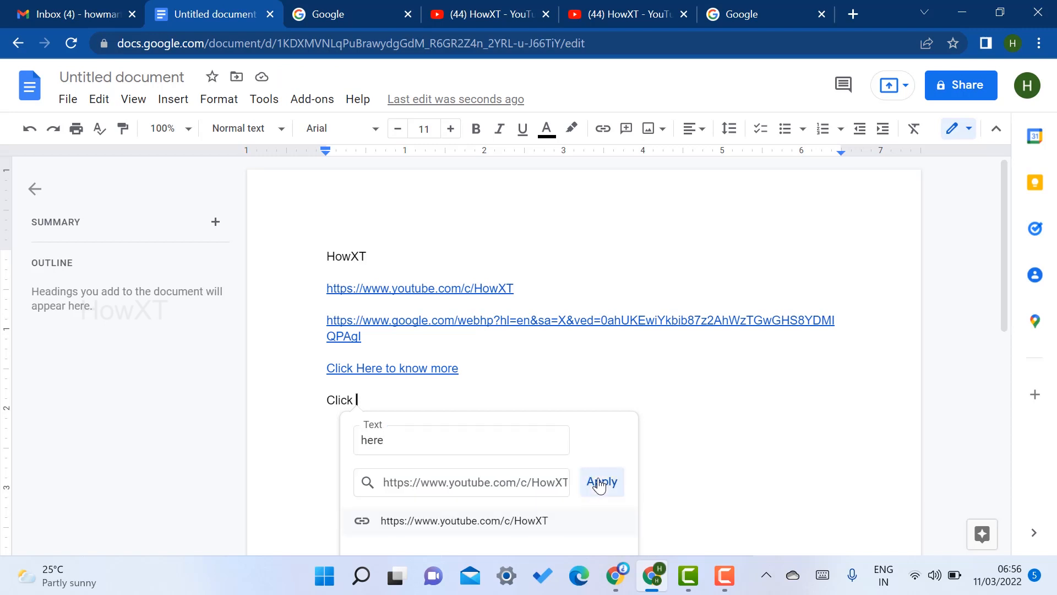
pyautogui.click(602, 482)
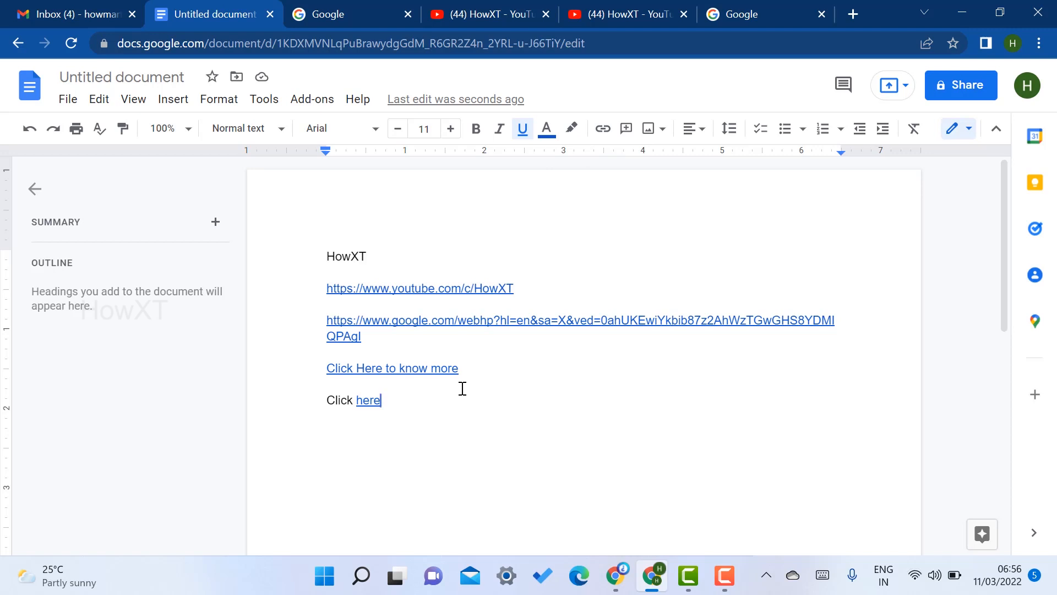
# - Add an empty line below Click here and bring up the File > Download format list
pyautogui.press('Return')
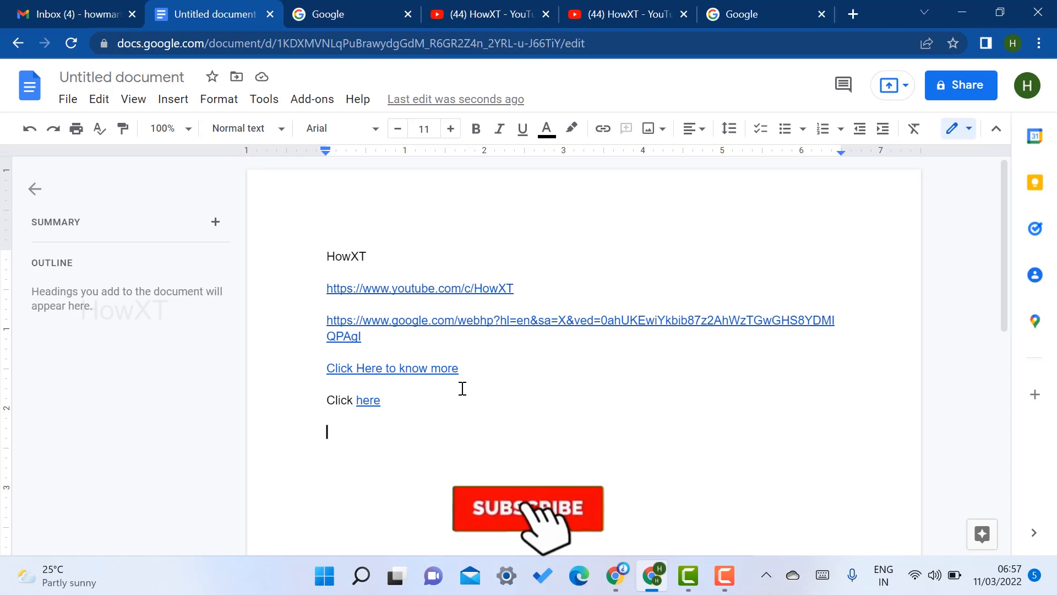
pyautogui.click(68, 98)
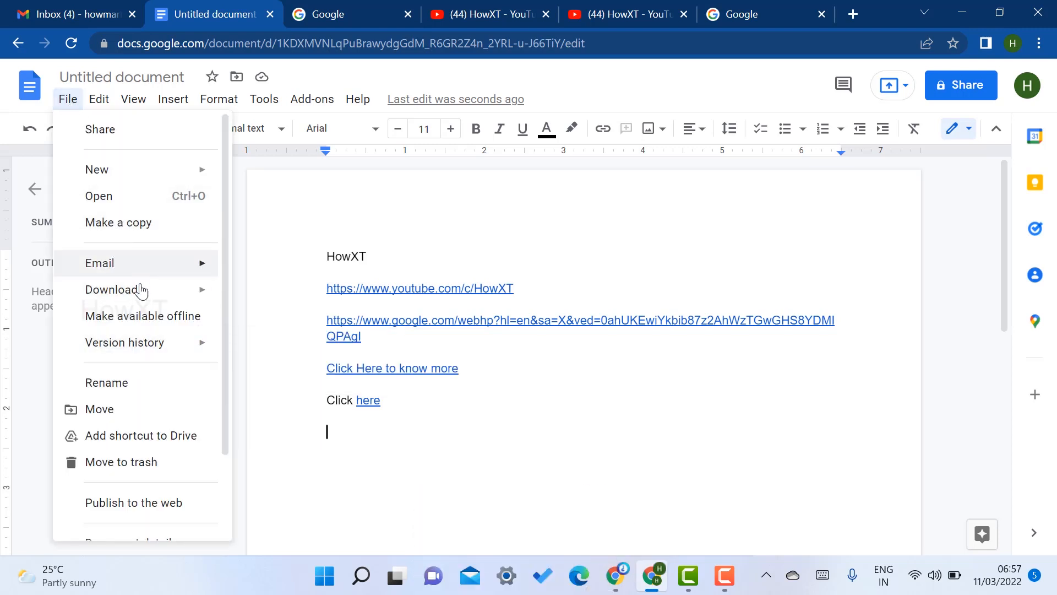
pyautogui.moveTo(112, 289)
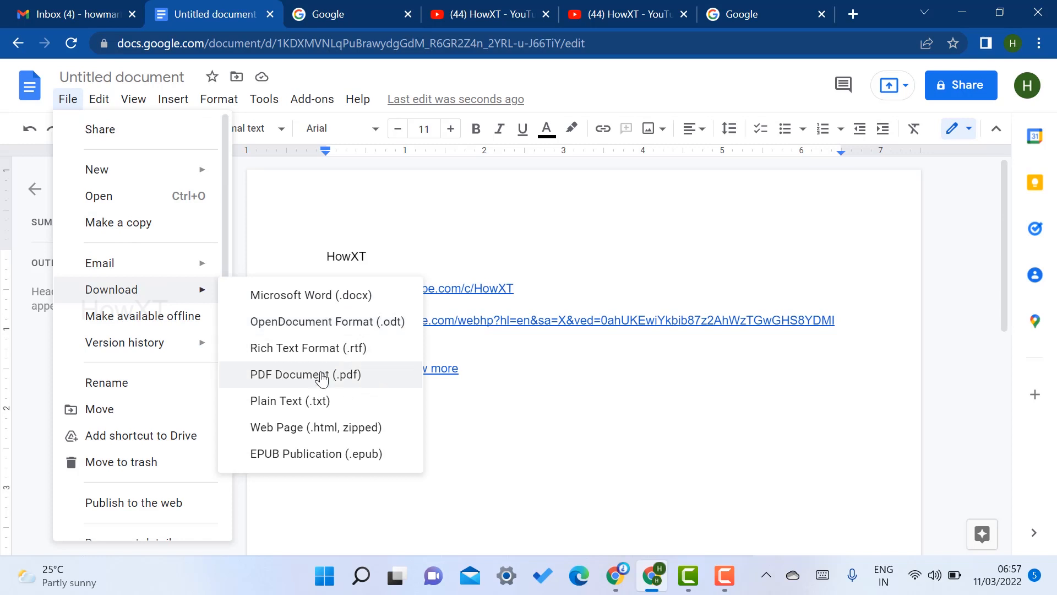
# - Download the document as a PDF, confirm its YouTube link works, and return to the document
pyautogui.click(316, 374)
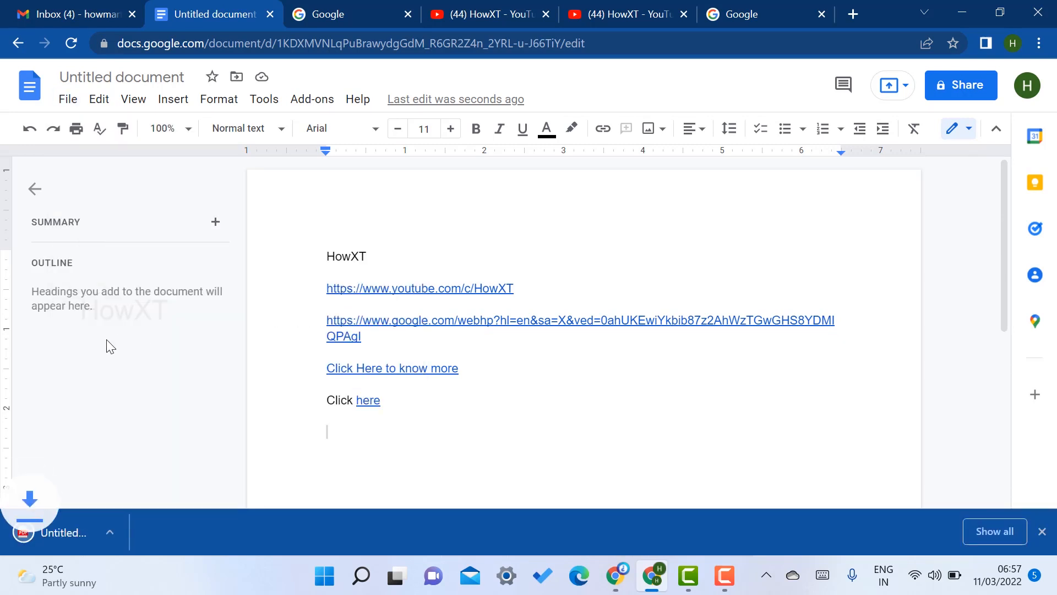
pyautogui.click(49, 534)
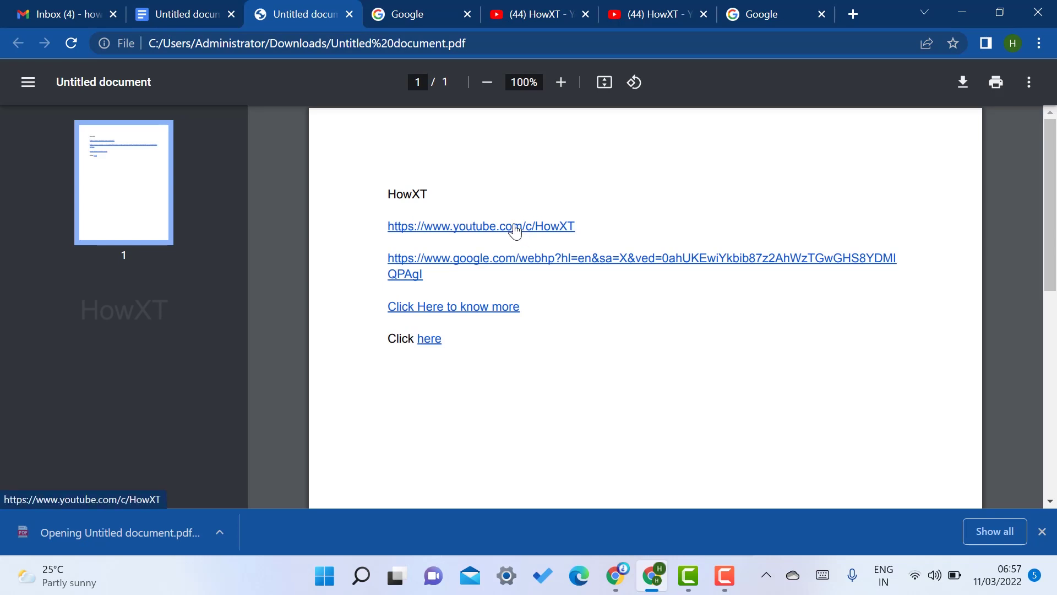
pyautogui.click(515, 230)
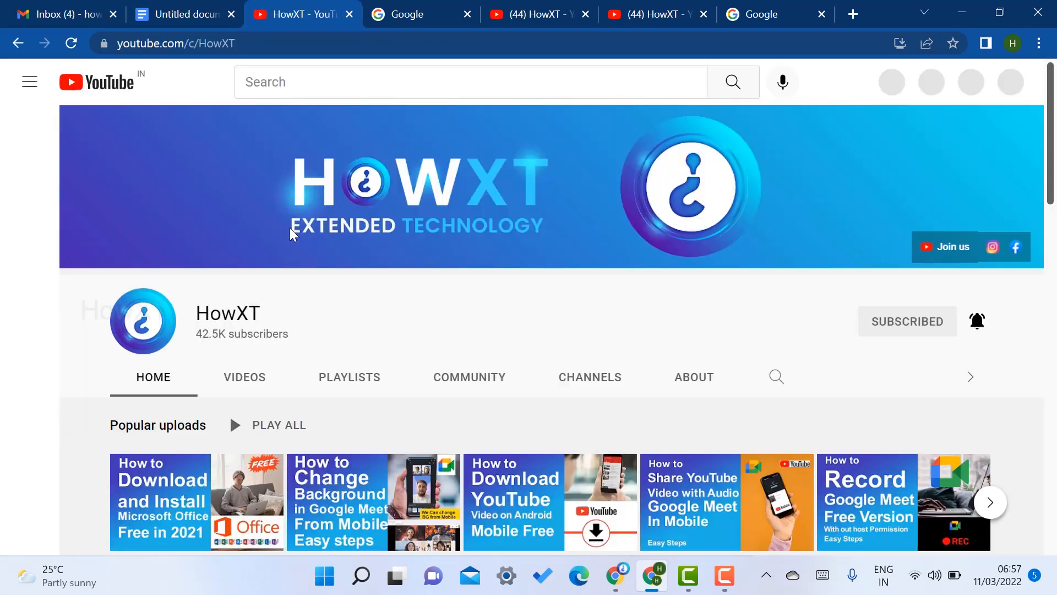
pyautogui.click(185, 15)
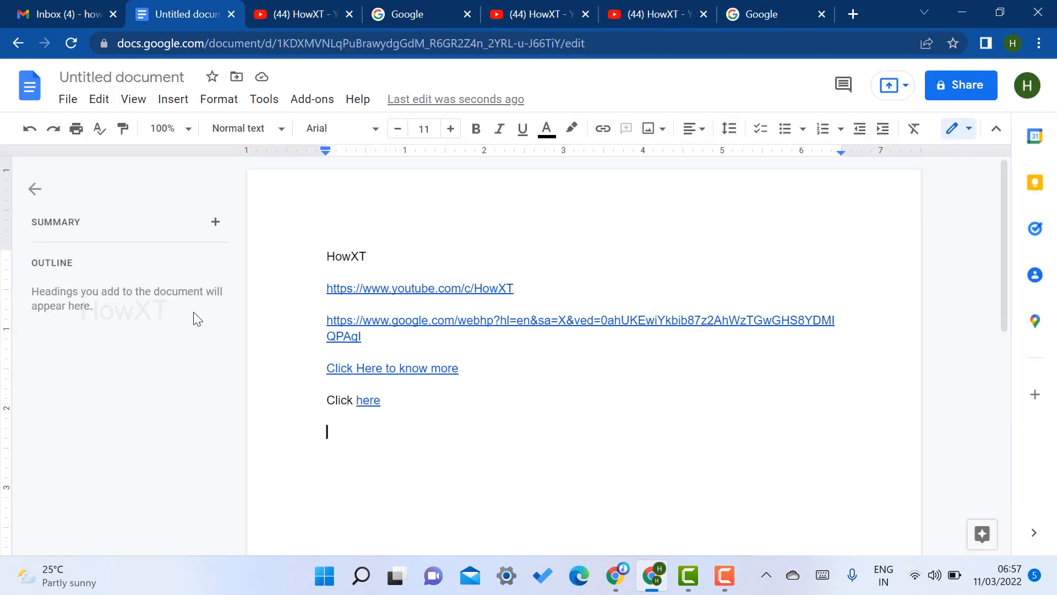